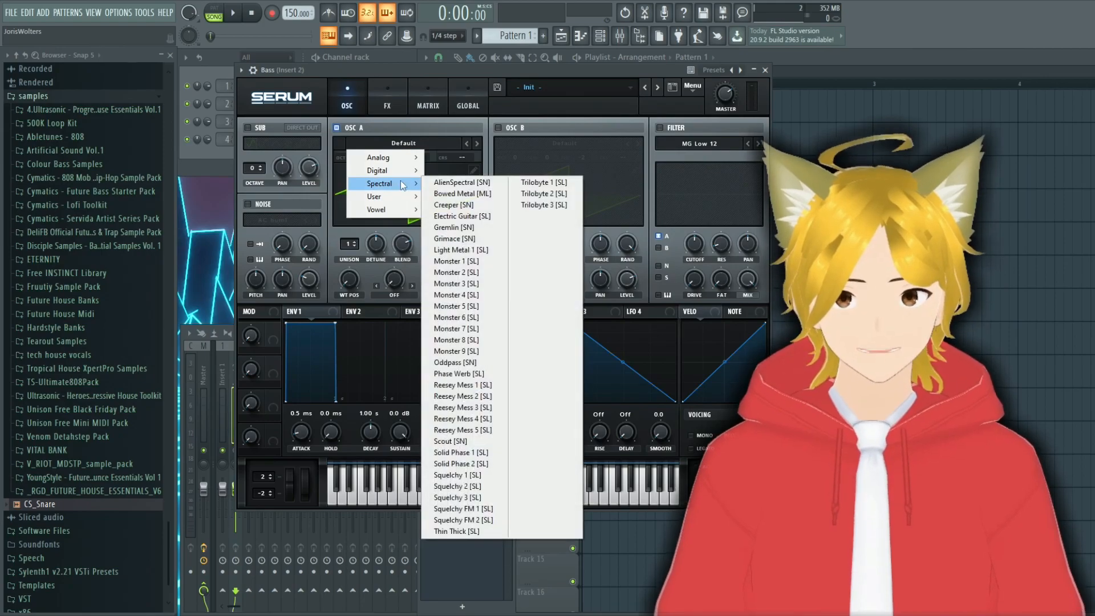
Step: Load the Monster 5 [SL] wavetable into oscillator A and set its octave to -2
click(456, 306)
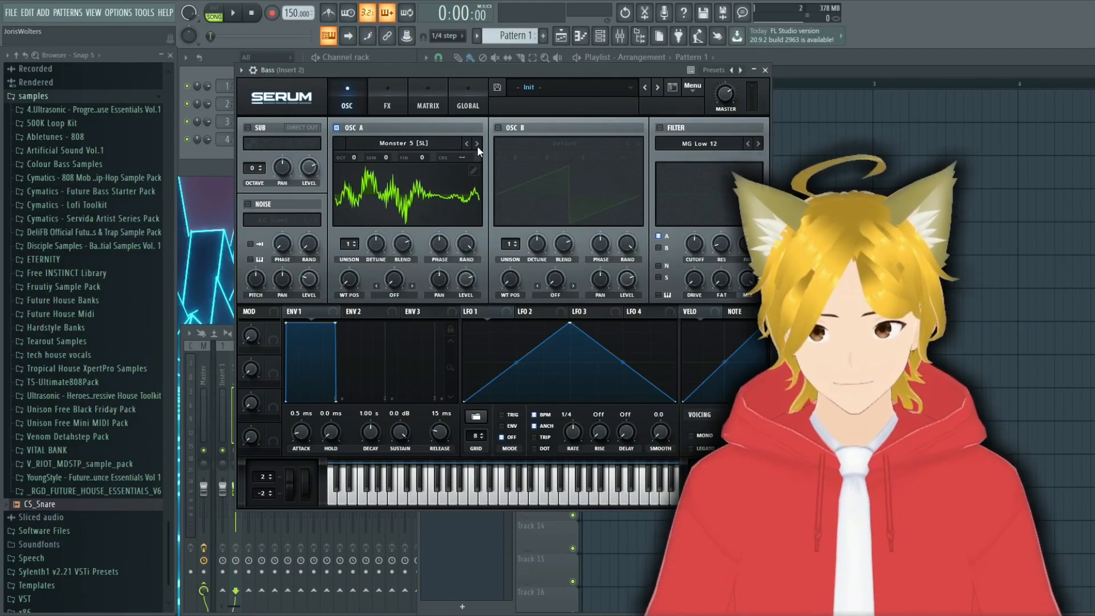
drag(356, 159, 357, 192)
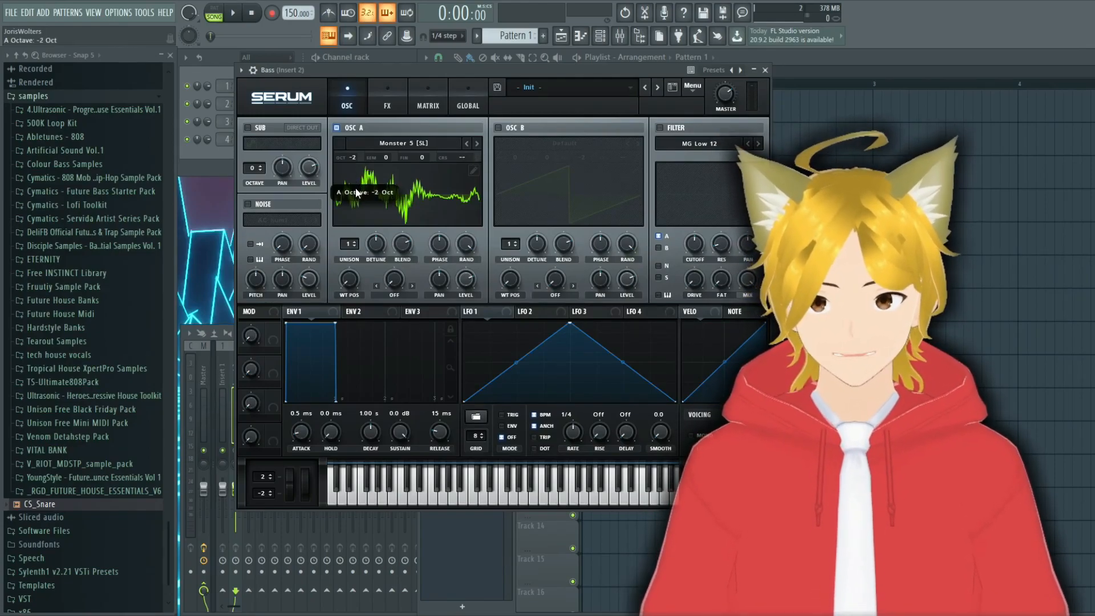
Step: Enable oscillator B with a 16-voice Basic Shapes triangle wave detuned to 0.40, and set oscillator A's FM (From B) warp to 25%
click(499, 128)
click(560, 141)
mouse_move(561, 160)
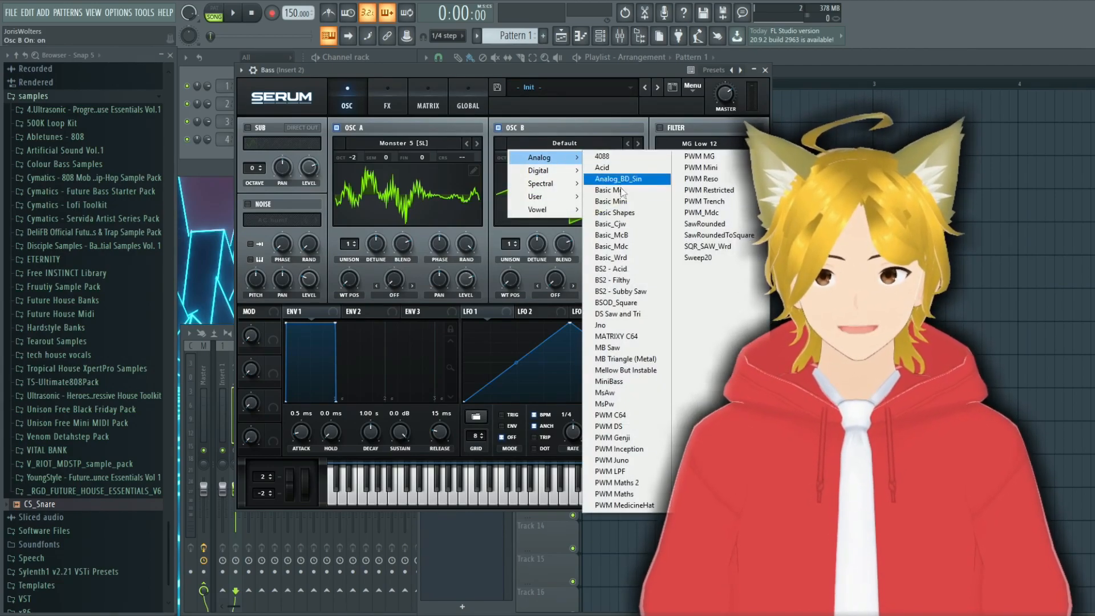
click(615, 212)
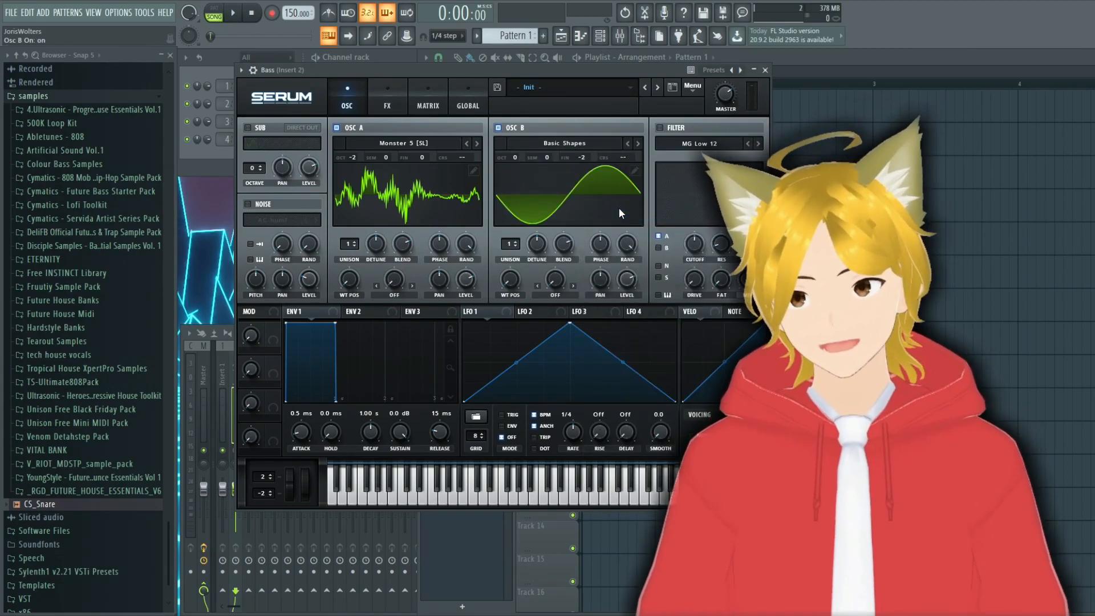
drag(509, 278, 495, 165)
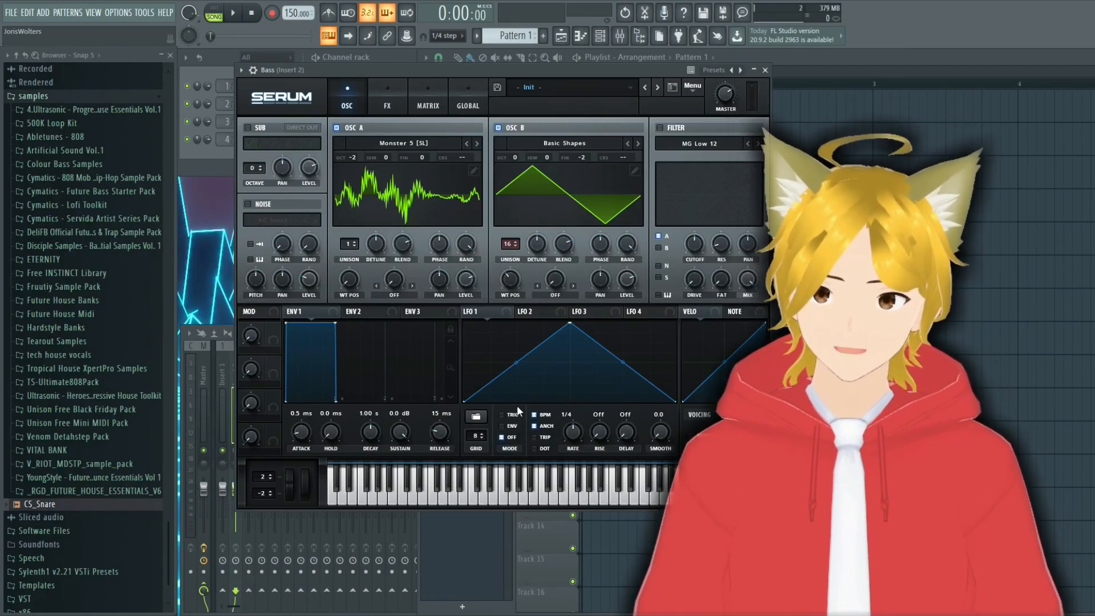
drag(535, 245, 537, 235)
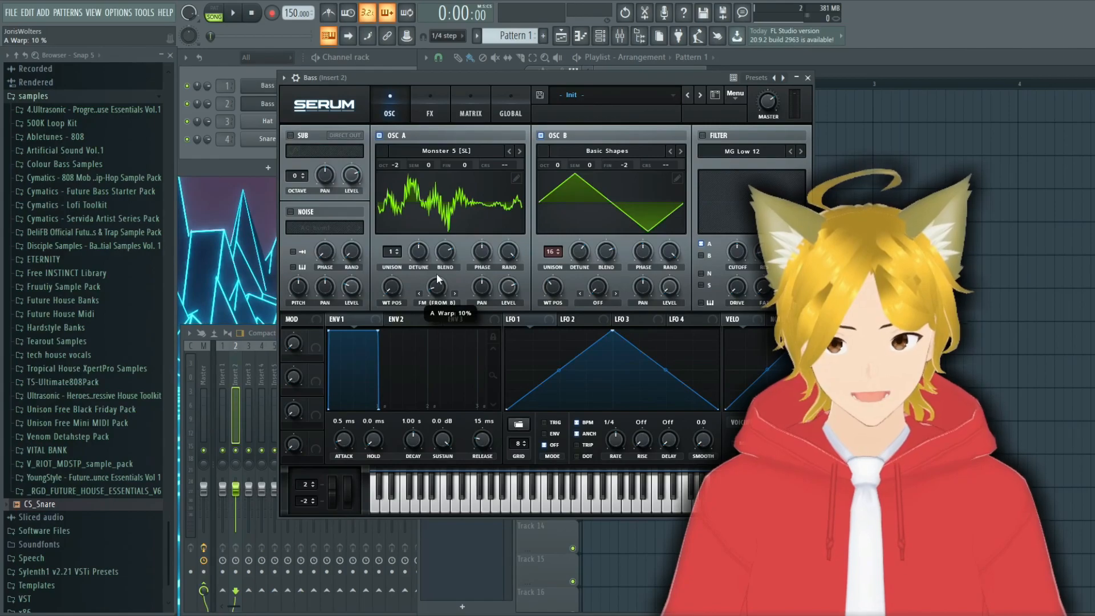
drag(436, 273, 436, 253)
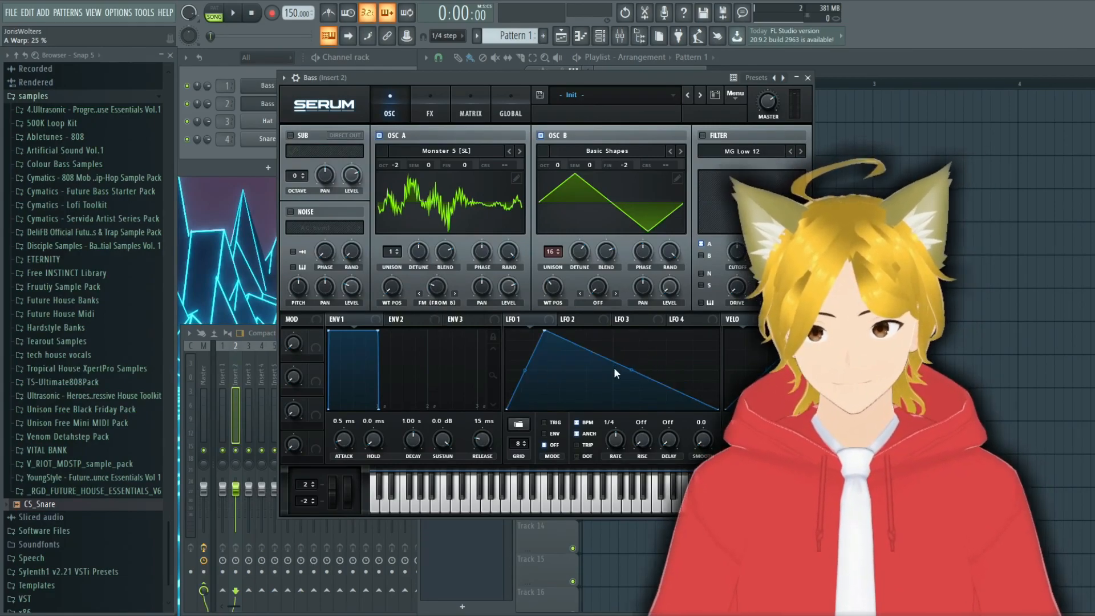
Step: Shape LFO 1 into two peaks in Trig mode at a 1/2 rate and assign it to oscillator A's level
double_click(614, 358)
drag(614, 358, 665, 322)
double_click(667, 410)
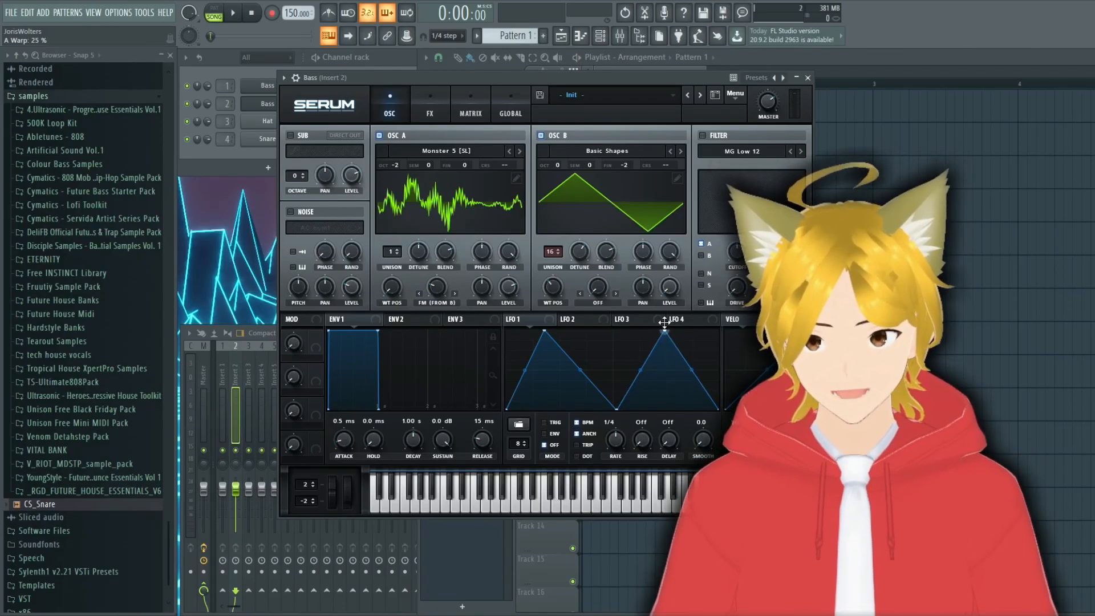
click(546, 422)
drag(615, 438, 603, 433)
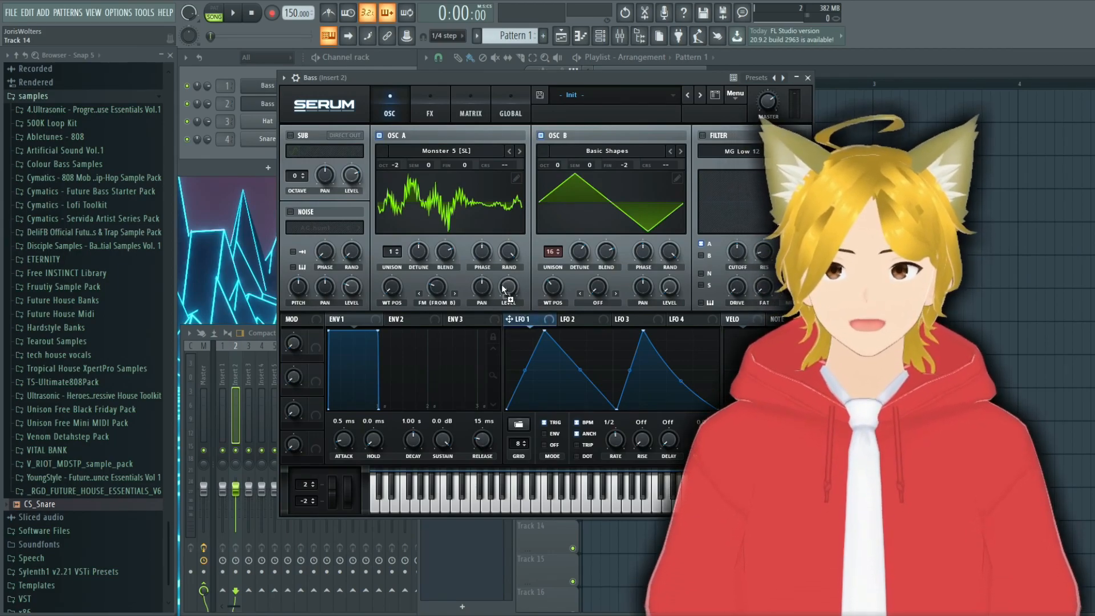
Step: Set LFO 2 to a 1/2 rate in Trig mode and modulate oscillator A's wavetable position with it by 34
click(573, 318)
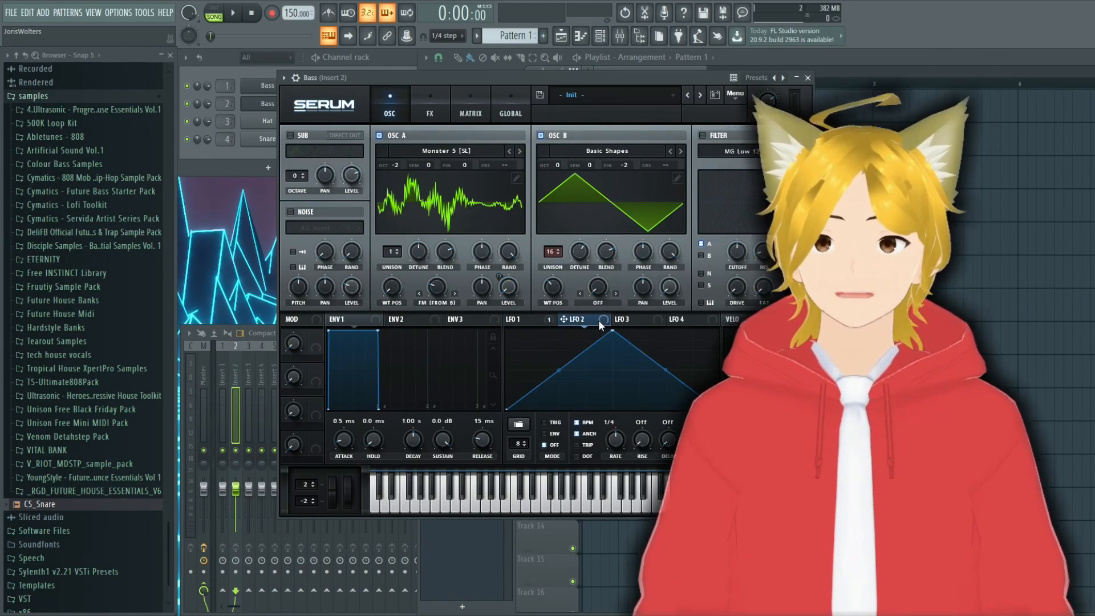
drag(614, 436, 605, 442)
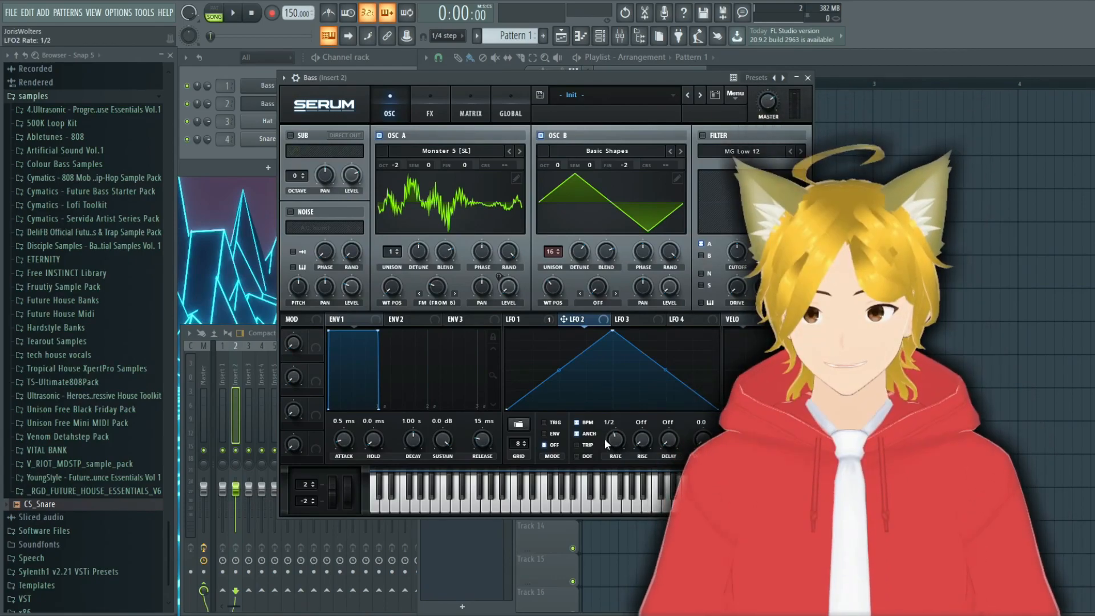
click(544, 423)
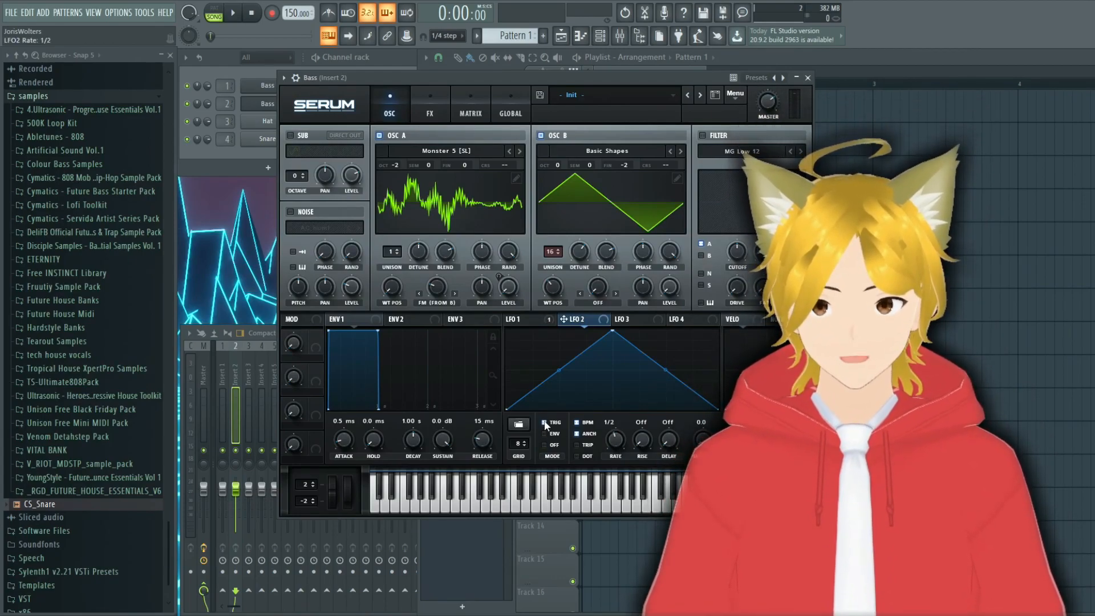
drag(588, 317, 385, 281)
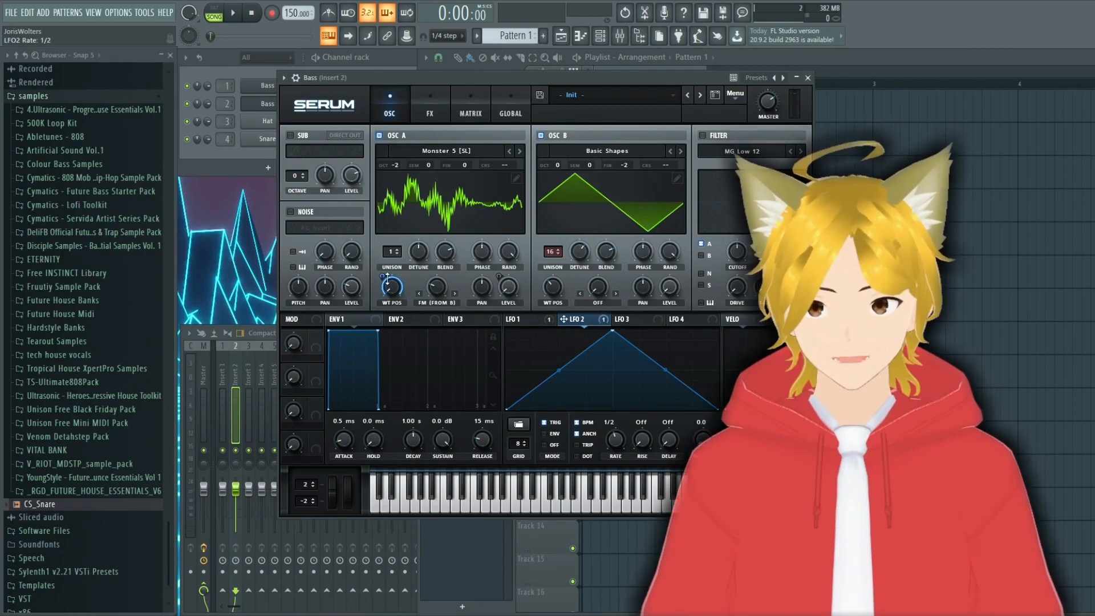
drag(384, 277, 394, 330)
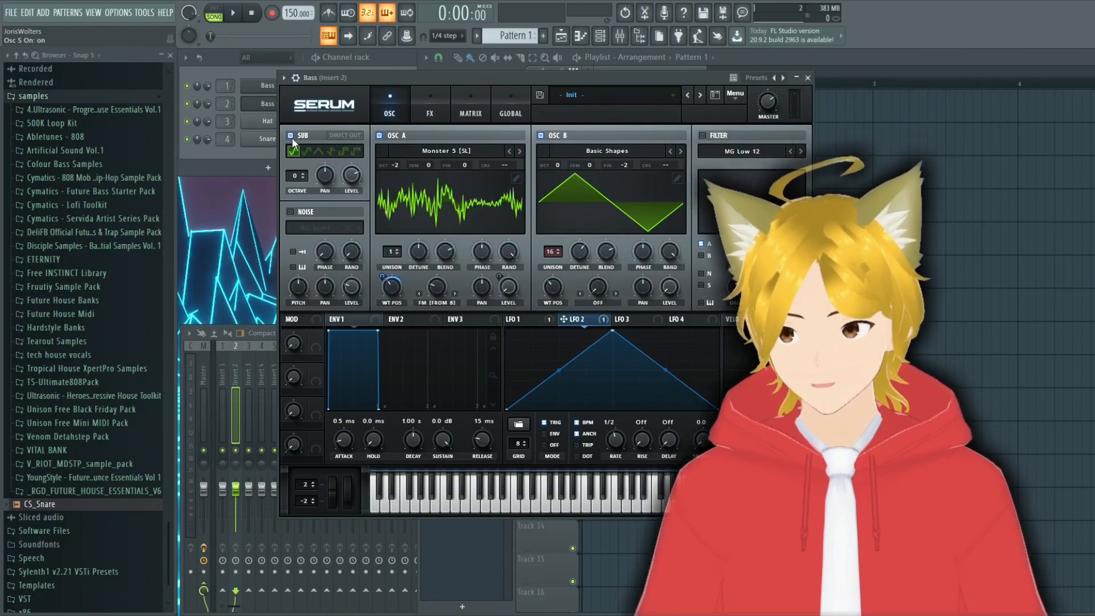
Step: Enable the sub oscillator at octave -2 and modulate its level with LFO 1
click(291, 135)
drag(296, 175, 294, 190)
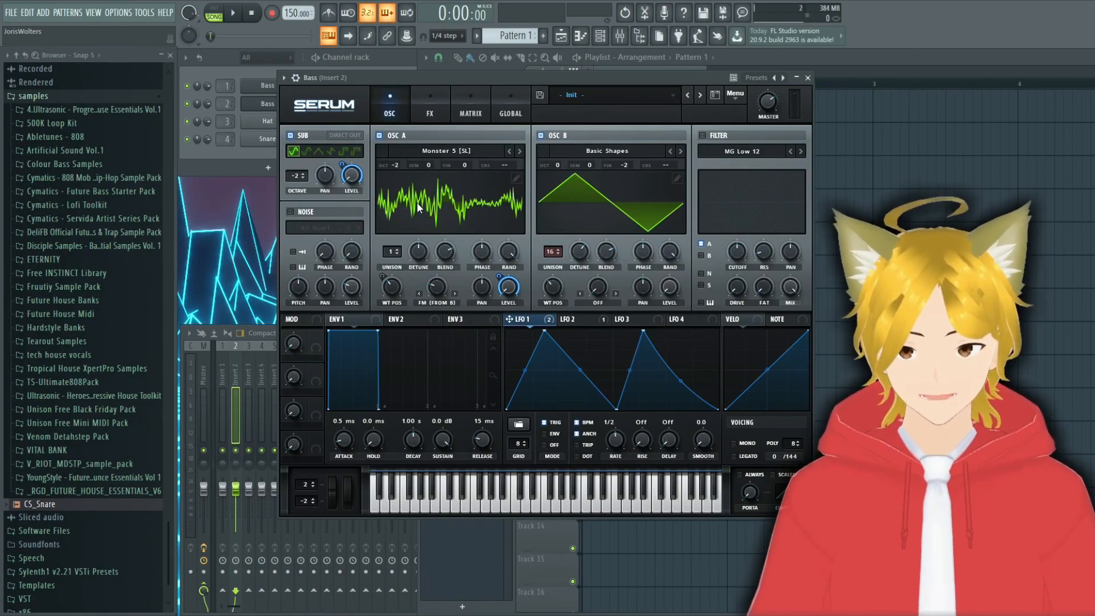
Step: Enable an HN 12 filter with 51 Hz cutoff, 45% resonance, 33% drive and 67% Freq, modulating cutoff and Freq (-27) with LFO 1
click(703, 136)
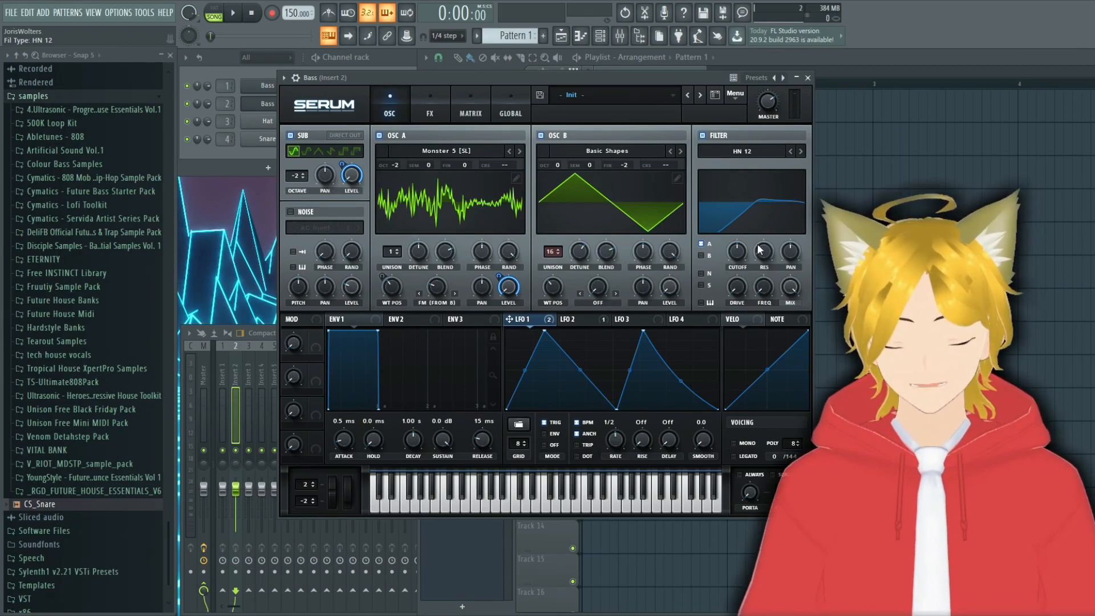
drag(737, 251, 740, 288)
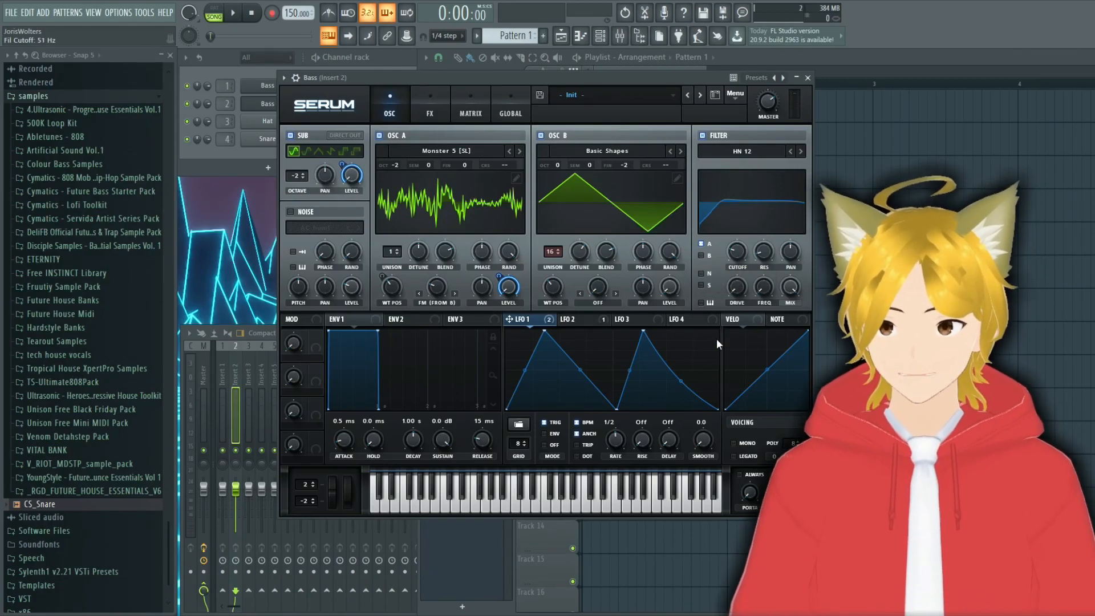
drag(764, 216, 767, 214)
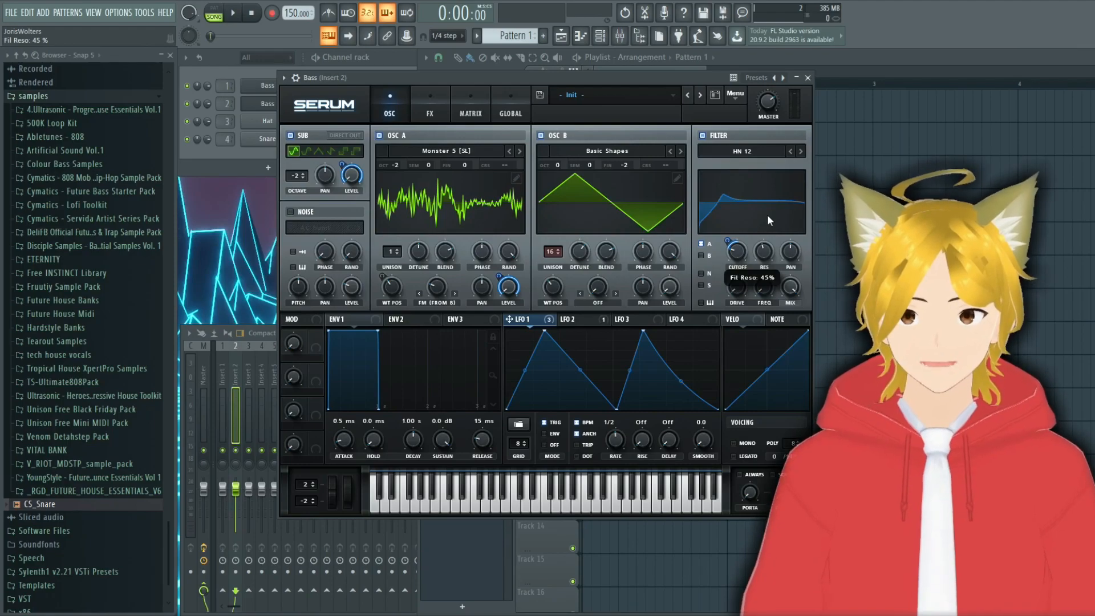
drag(737, 287, 738, 246)
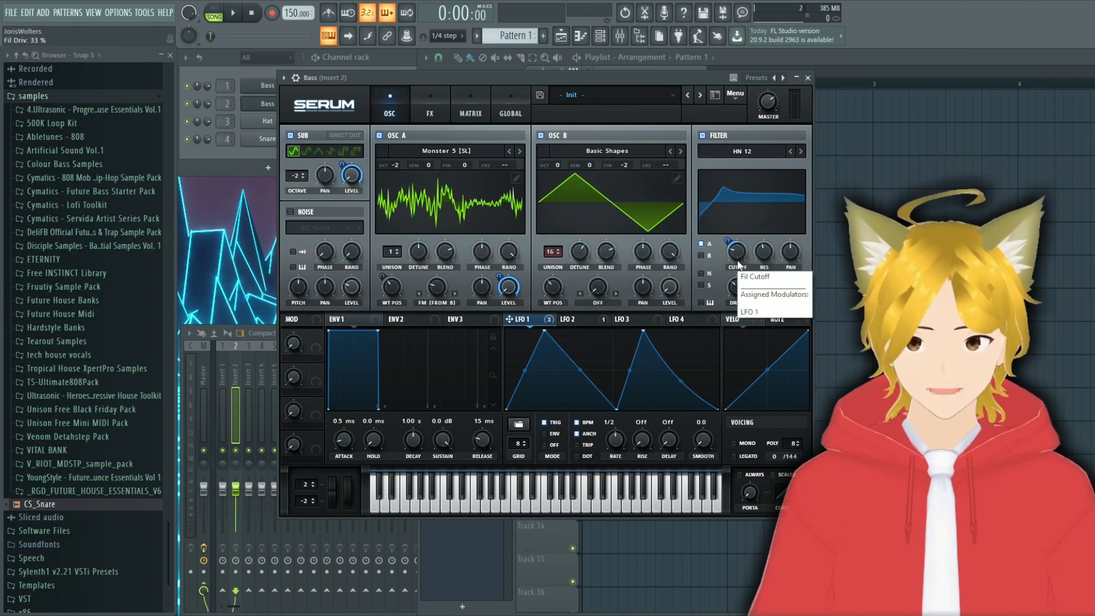
drag(763, 287, 765, 196)
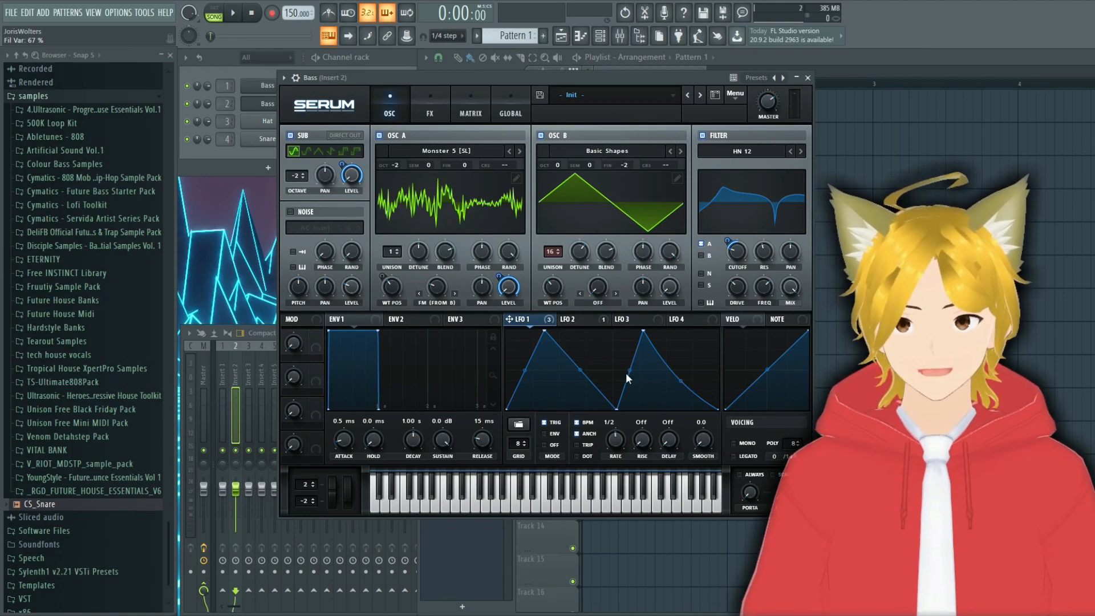
drag(521, 320, 764, 288)
drag(754, 276, 762, 318)
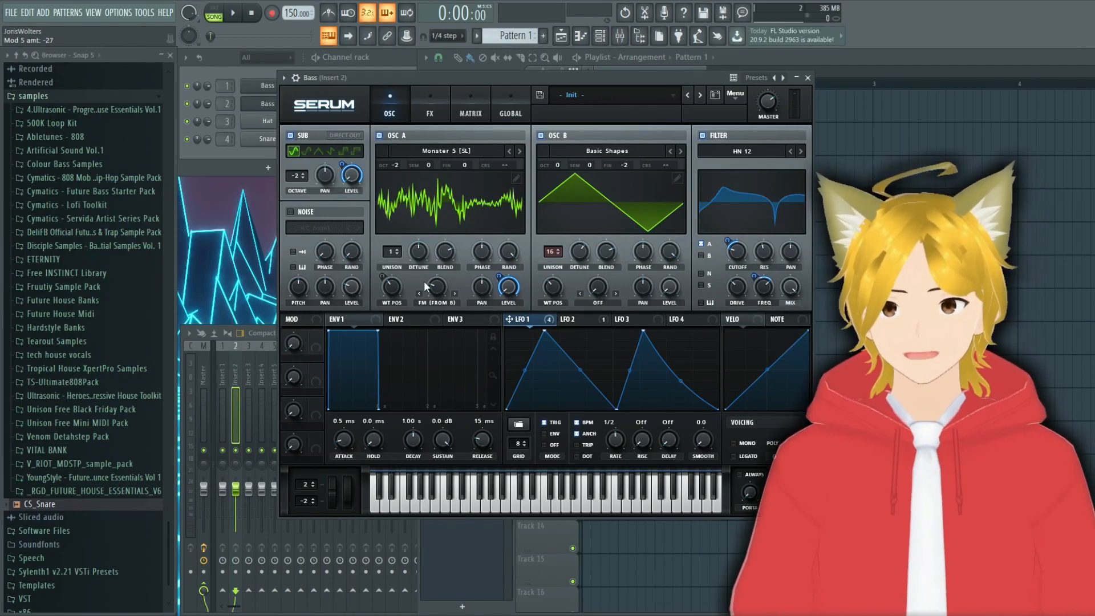
Step: Enable the Hyper/Dimension effect with 7 unison voices and a 0% Hyper mix, and modulate that mix with LFO 1
click(430, 113)
click(294, 138)
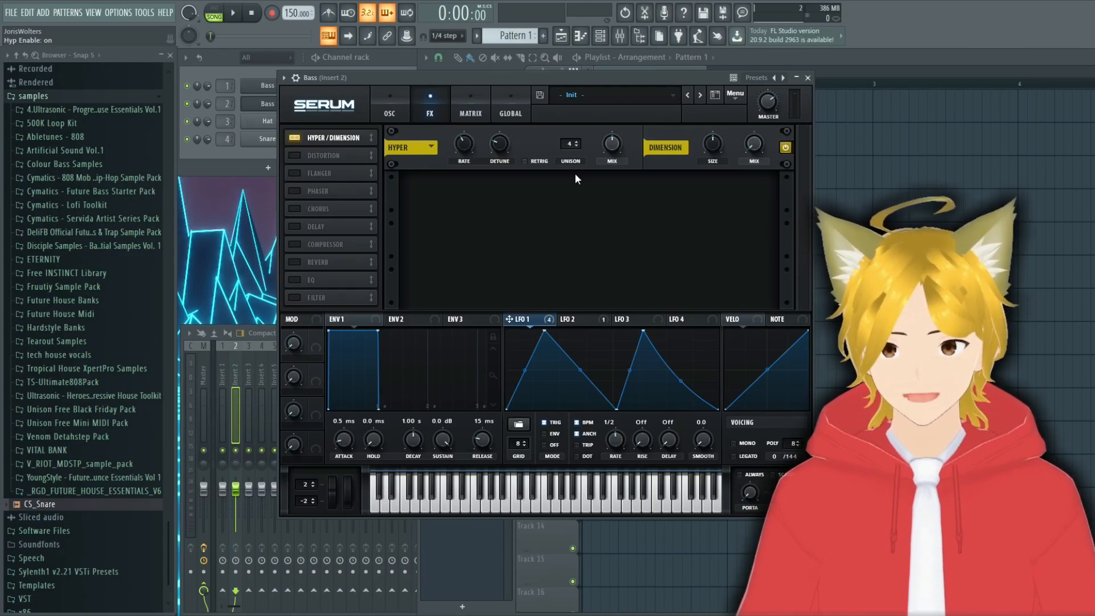
drag(576, 143, 570, 53)
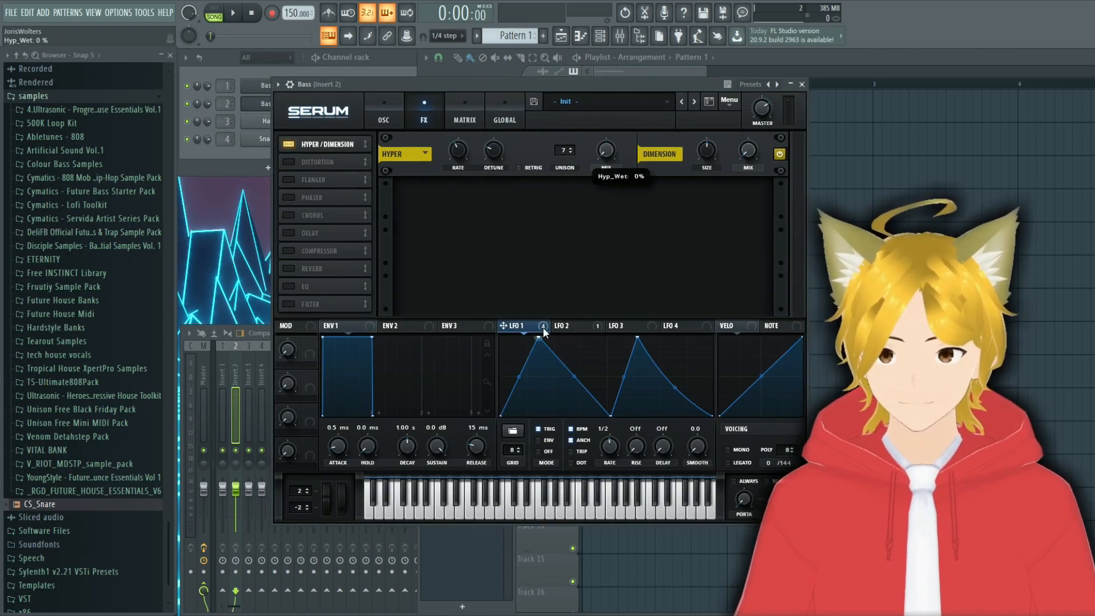
drag(535, 328, 606, 149)
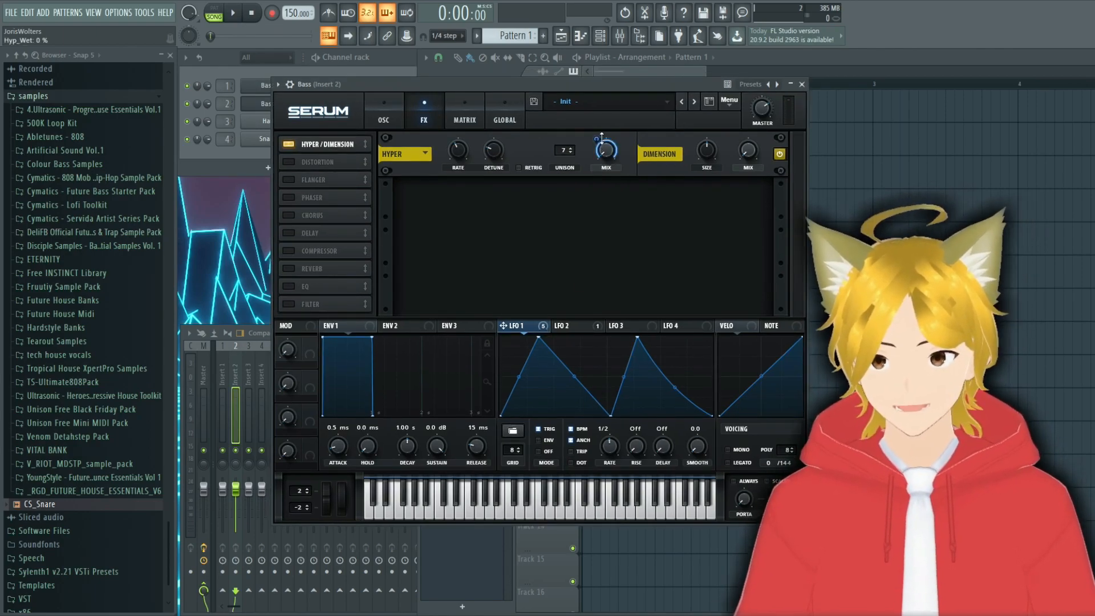
right_click(602, 137)
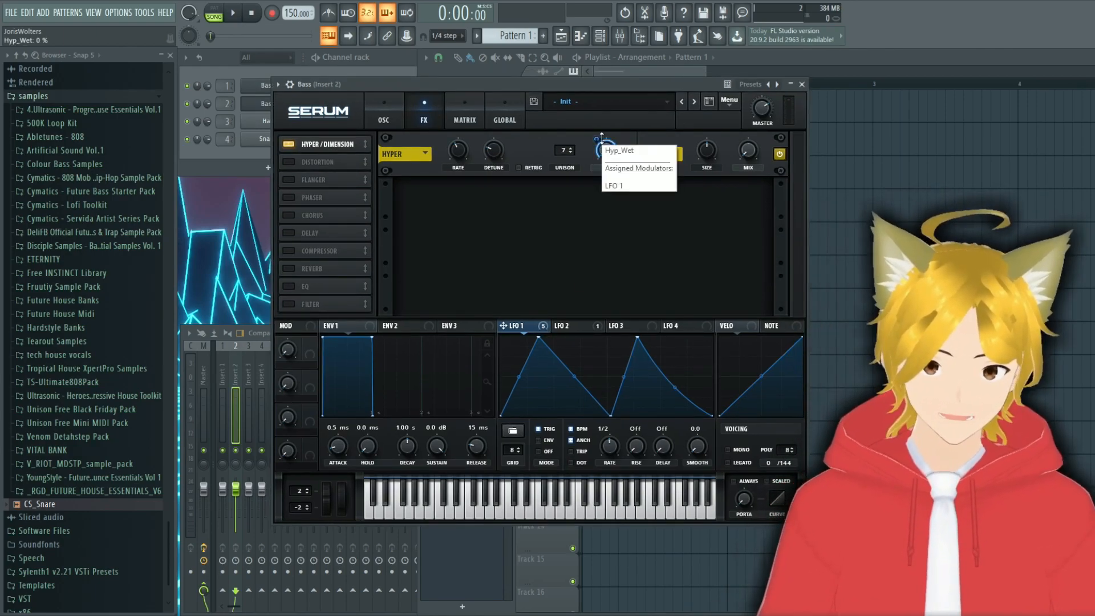
Step: Enable the Distortion effect in Diode 2 mode with 59% drive and set its filter to Pre
click(289, 162)
click(478, 200)
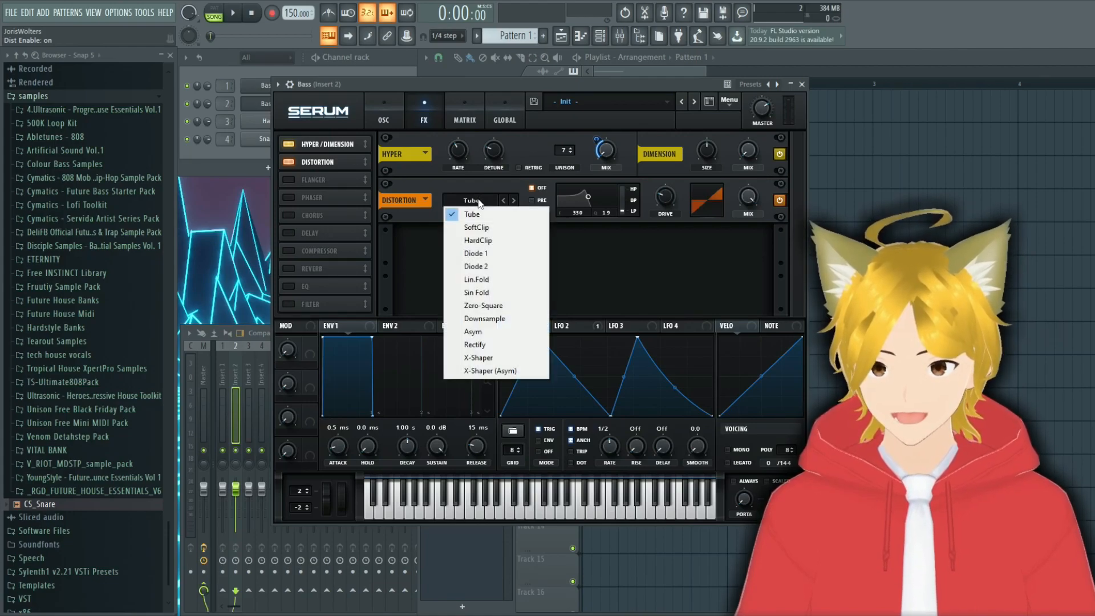
click(493, 265)
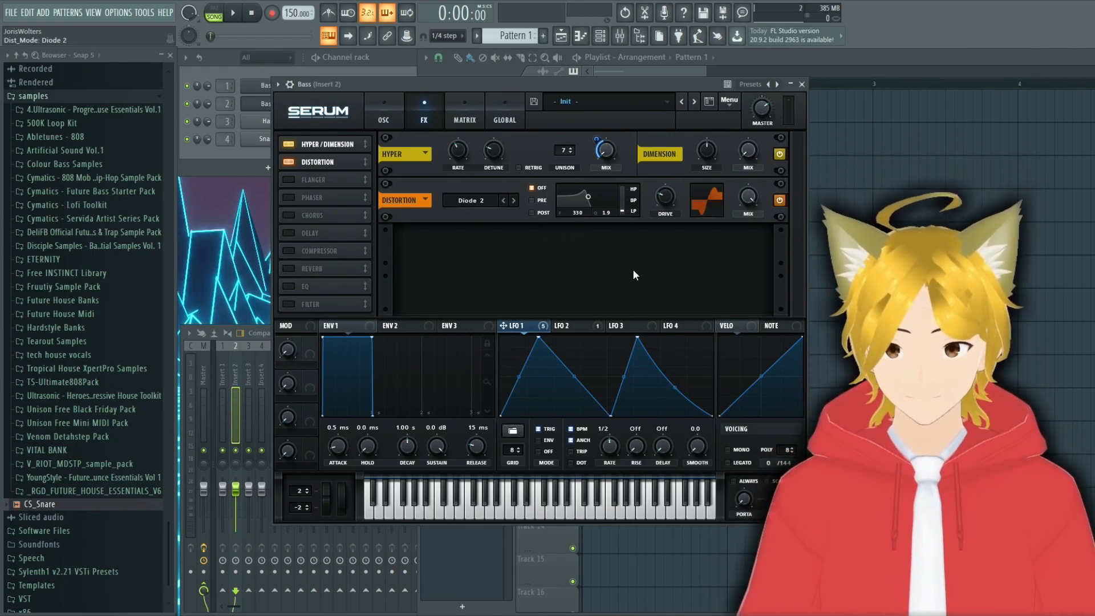
drag(665, 197, 690, 174)
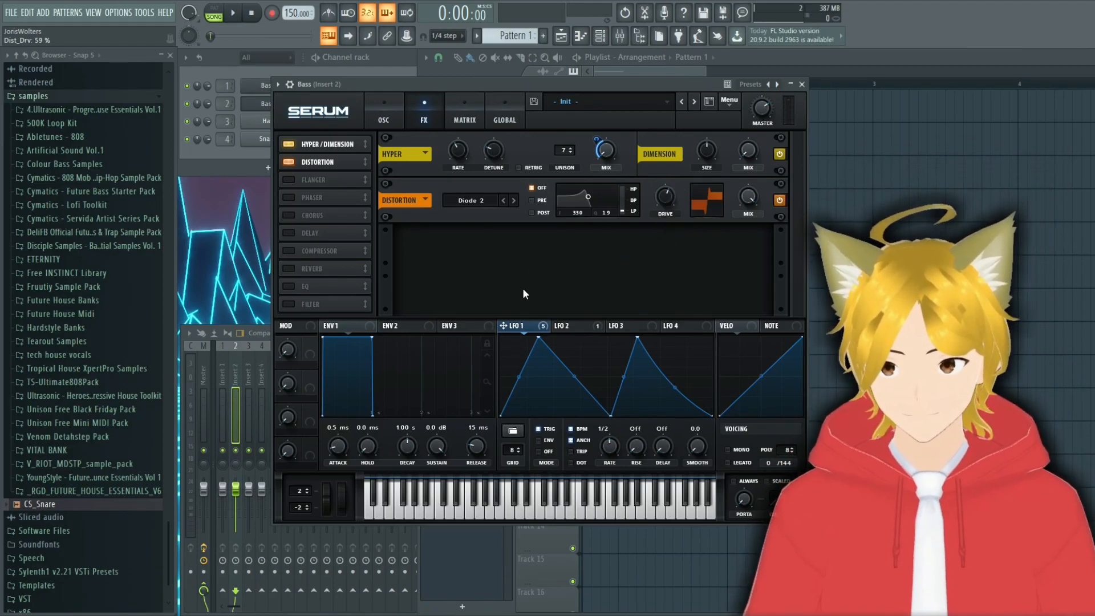
click(538, 200)
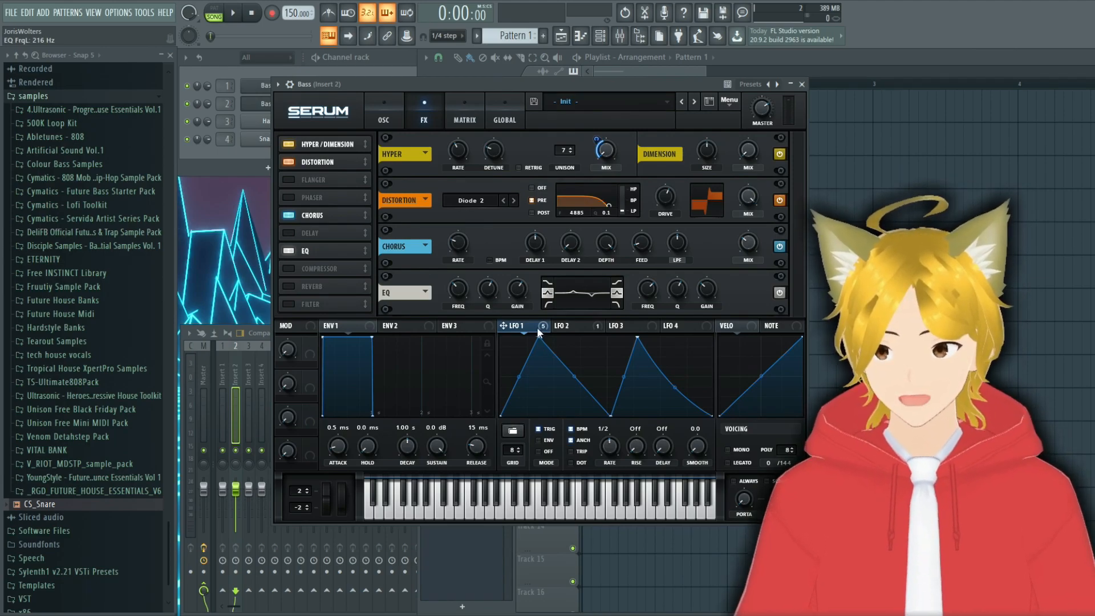
Step: Set the EQ frequencies to 216 Hz and 1922 Hz, and modulate both with LFO 1, using an amount of 33 on the low band
mouse_move(539, 334)
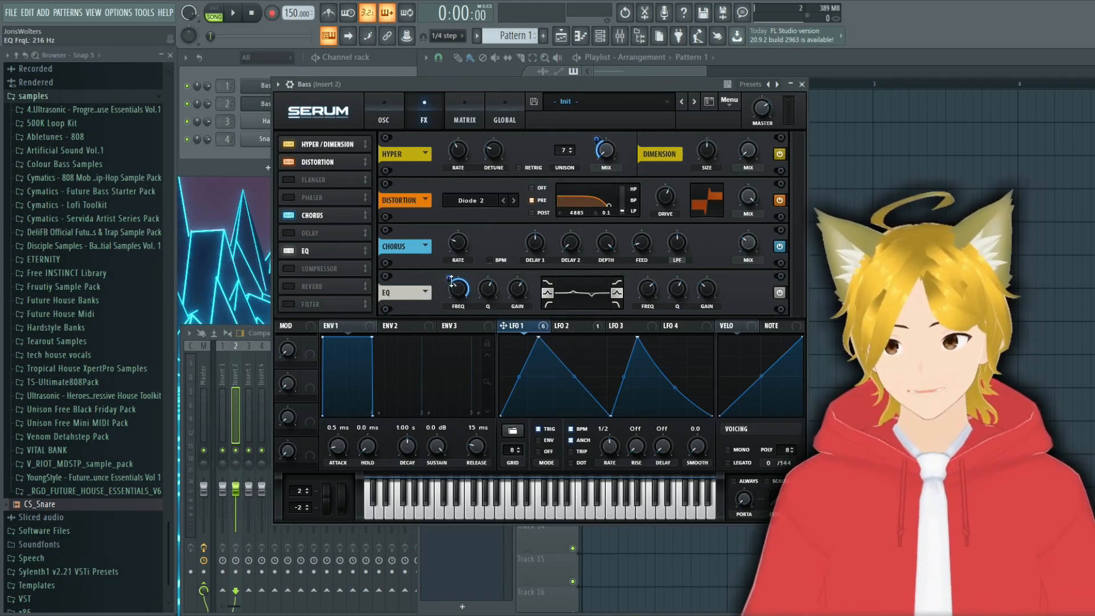
drag(452, 281, 457, 292)
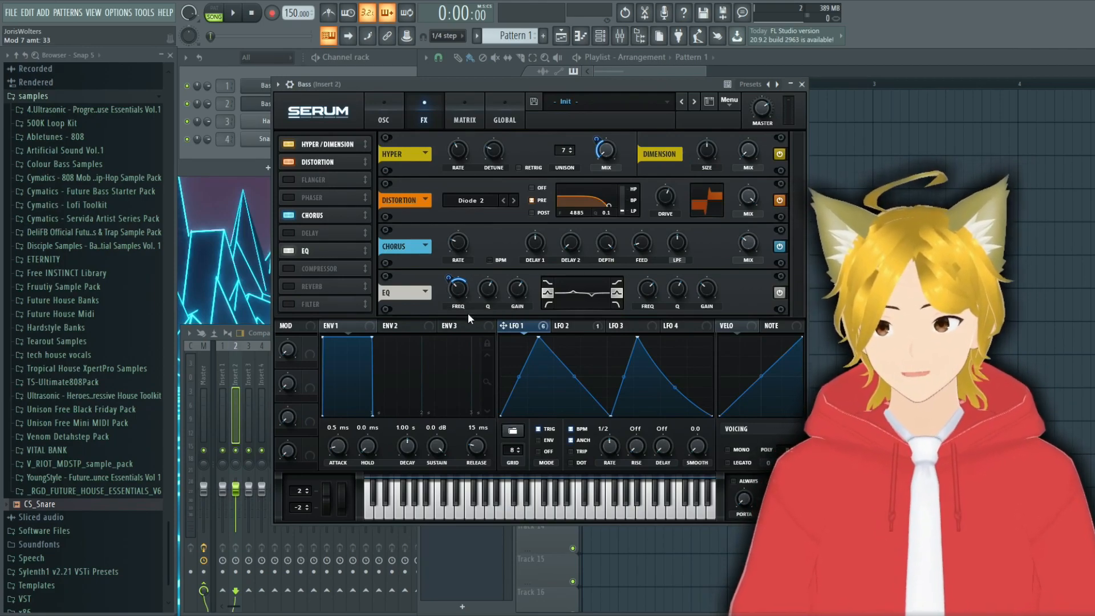
mouse_move(522, 329)
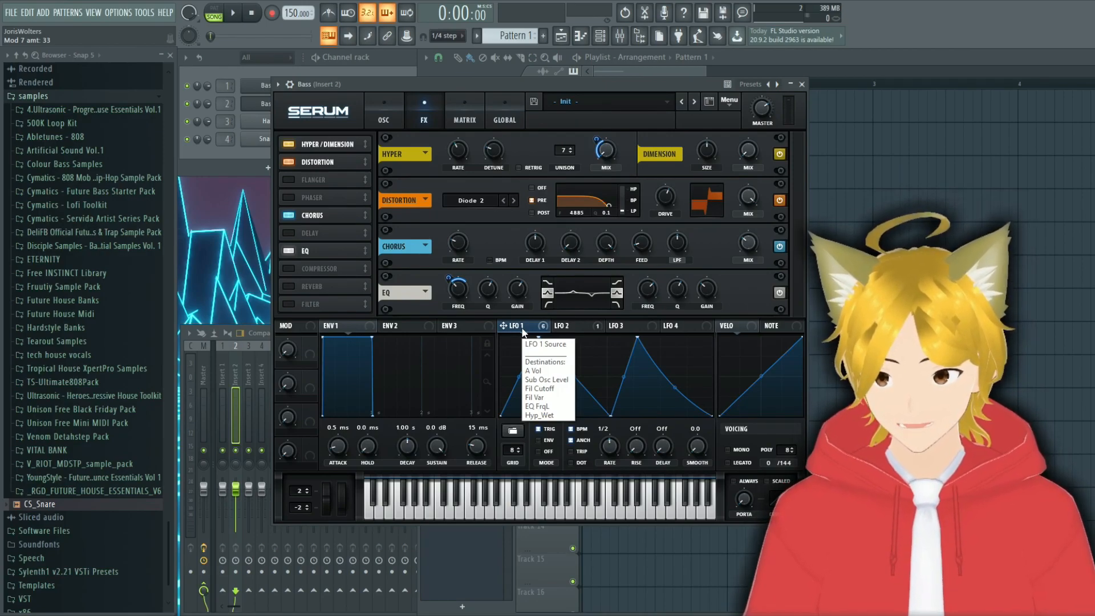
mouse_move(653, 301)
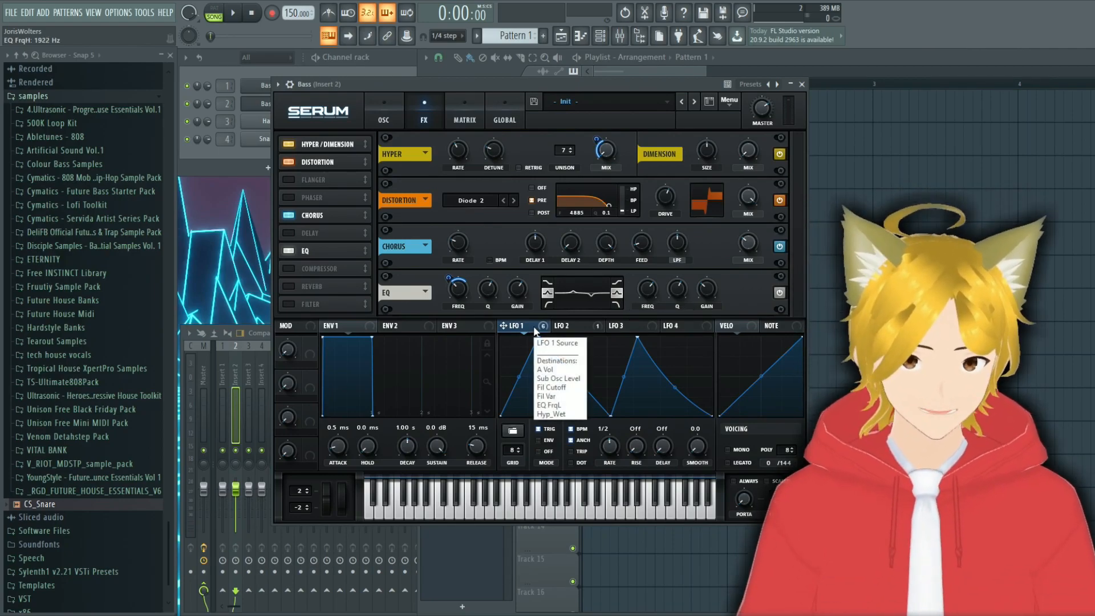
drag(533, 327, 645, 291)
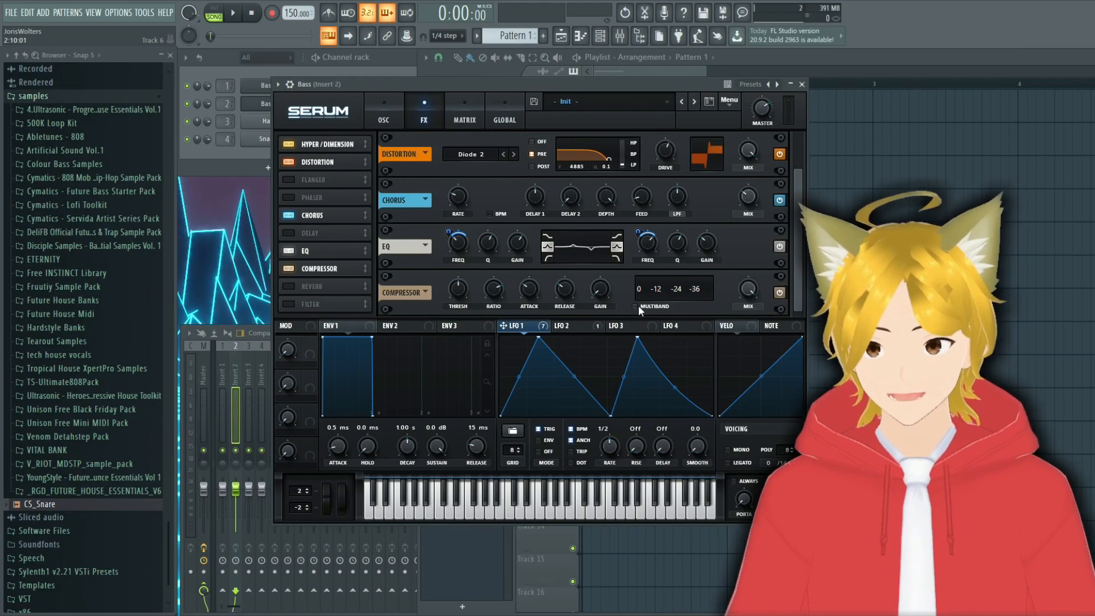
Step: Turn on multiband mode for the Compressor effect and set its gain to 8.5 dB
click(637, 306)
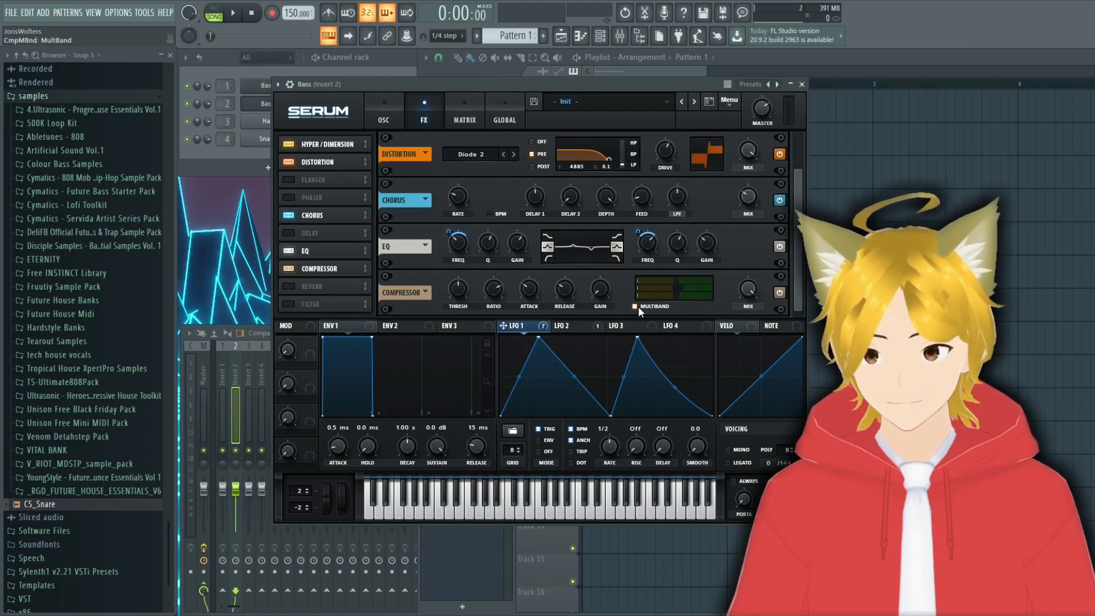
drag(607, 305, 596, 268)
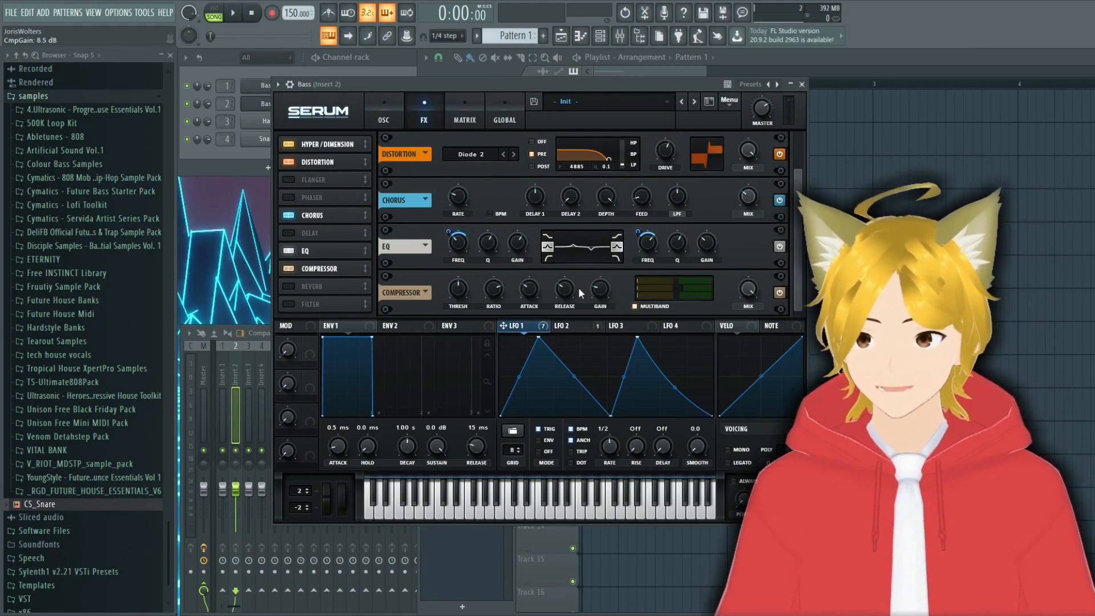
Step: Enable the Filter effect with the Cmb - type and set its cutoff to 96 Hz
click(292, 306)
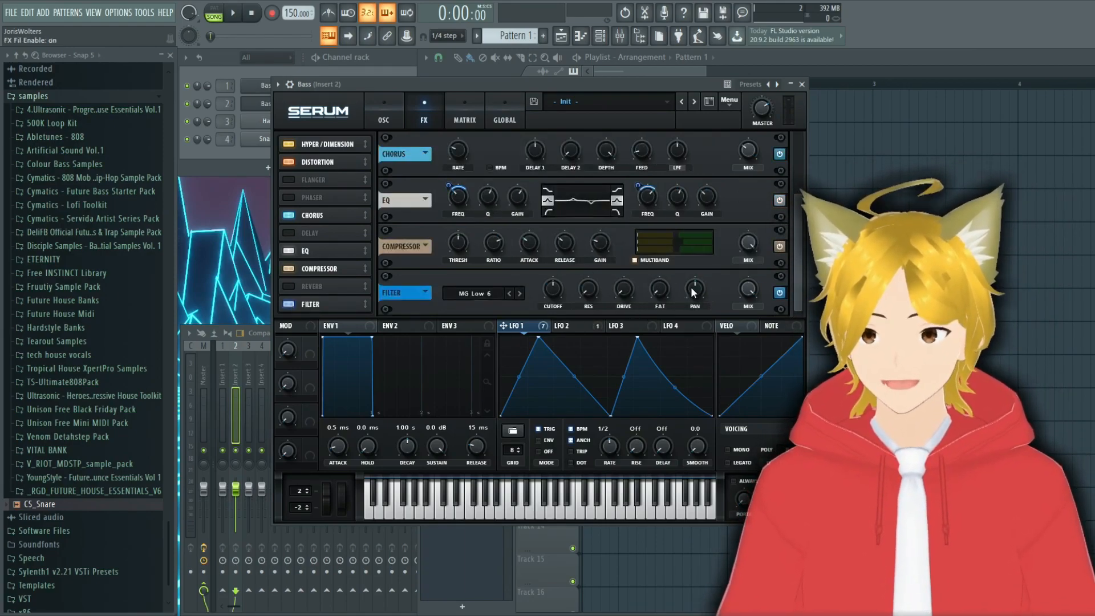
click(496, 293)
mouse_move(489, 334)
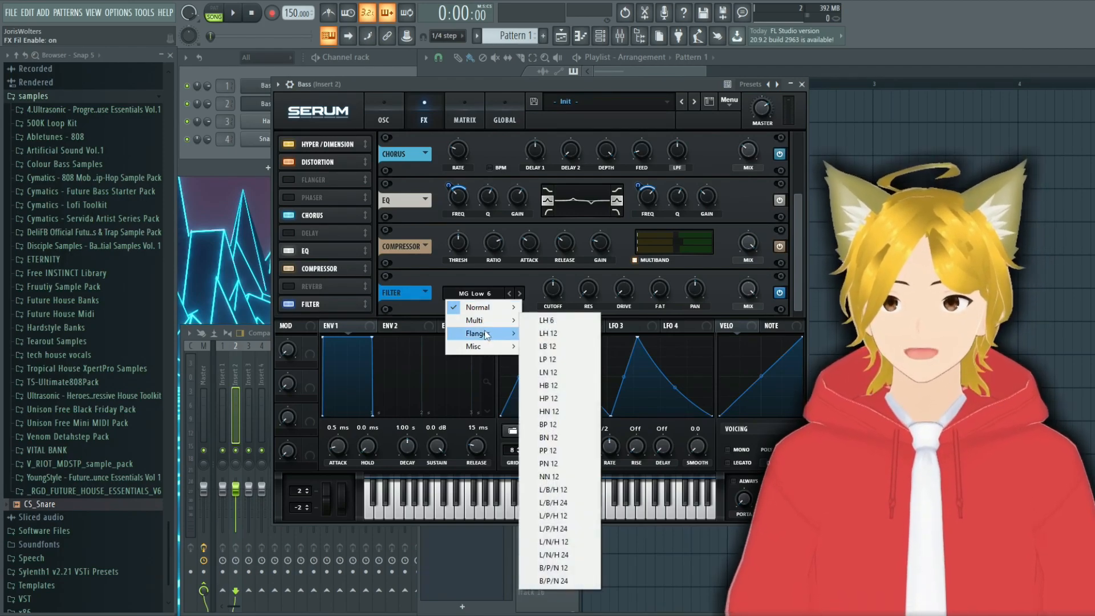
click(563, 241)
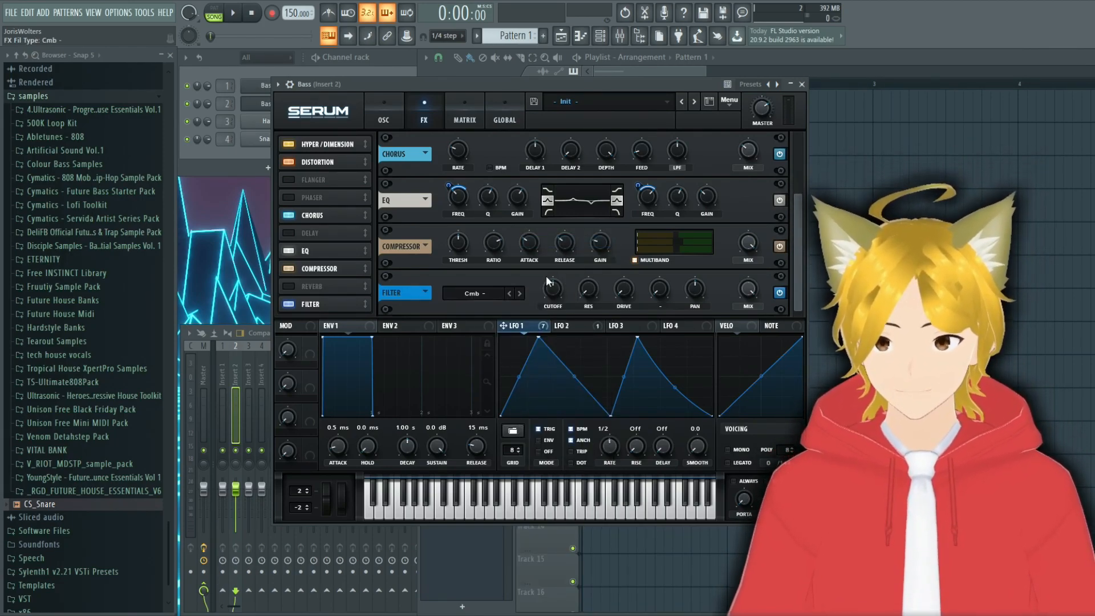
drag(556, 289, 545, 317)
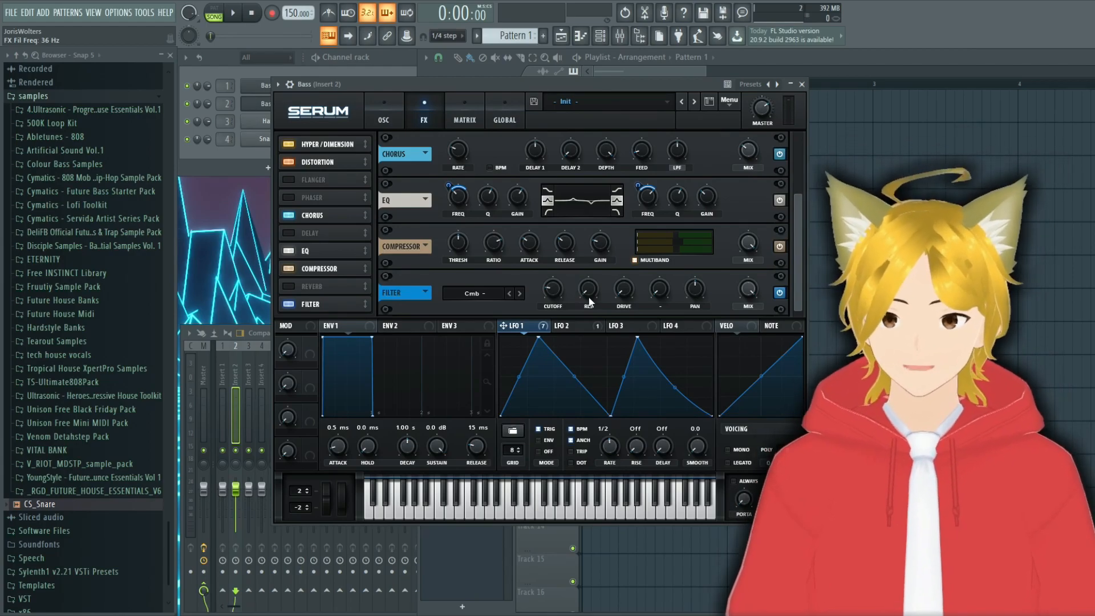